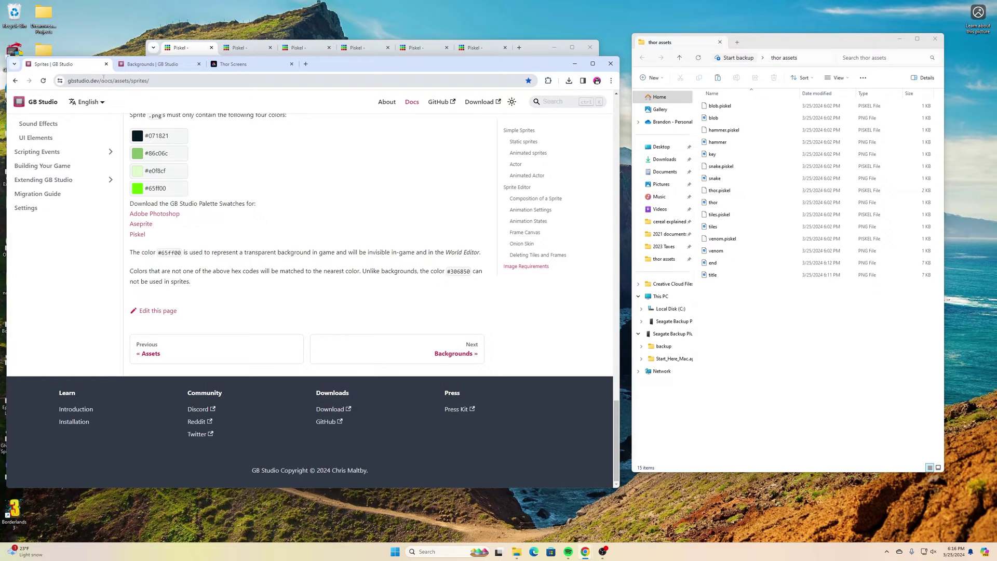
scroll(269, 254, up, 15)
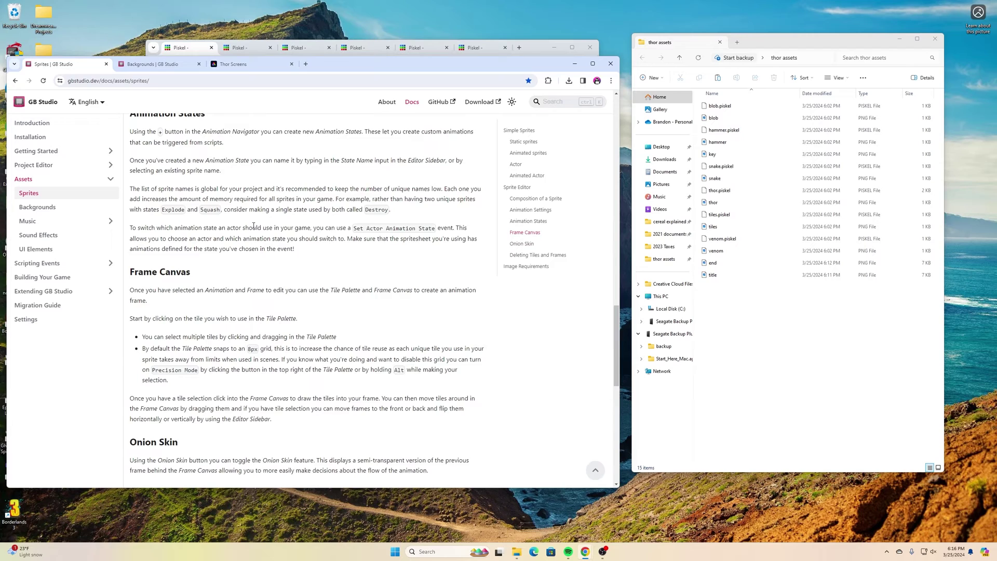
scroll(269, 254, up, 18)
scroll(240, 209, down, 9)
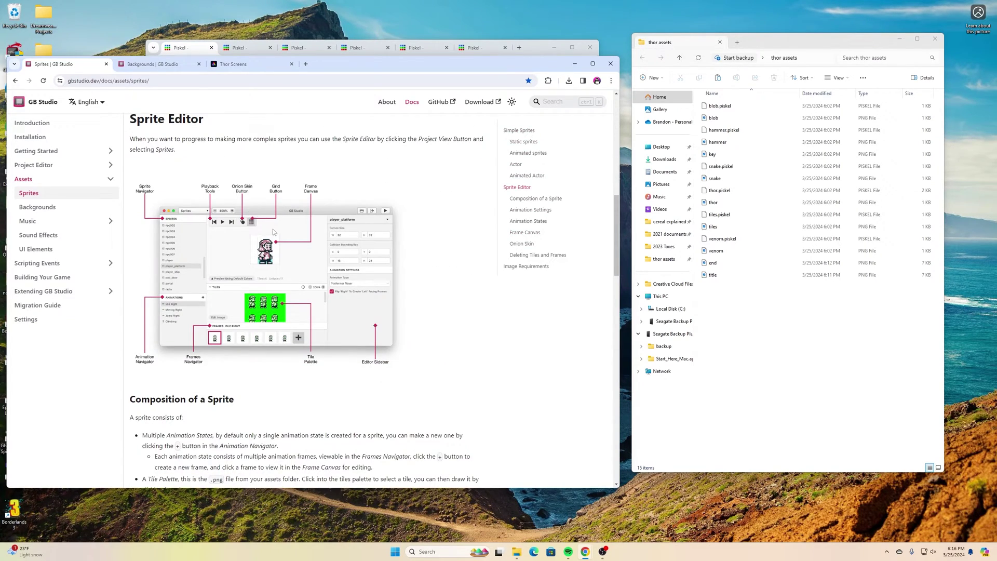
scroll(273, 227, up, 3)
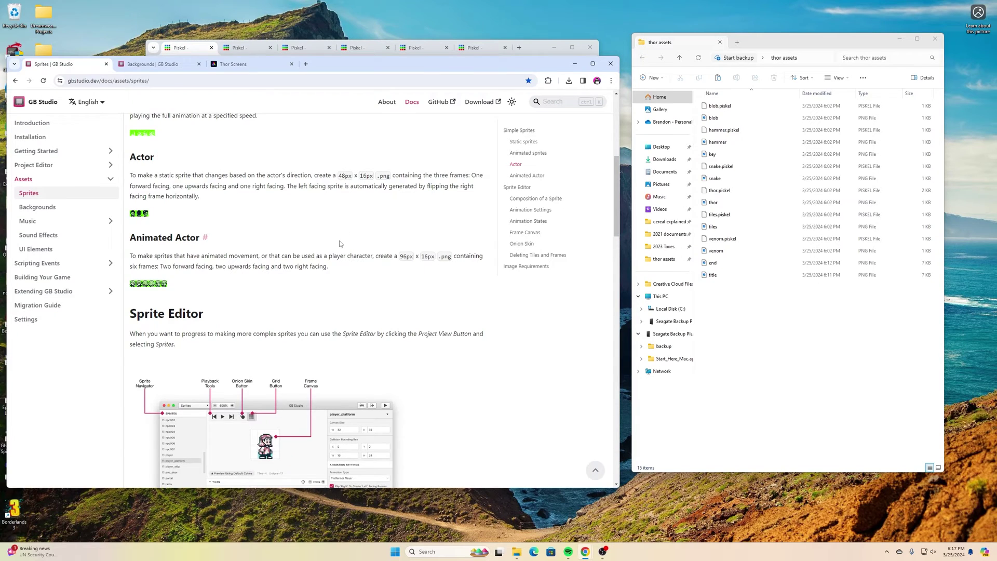
scroll(340, 243, down, 20)
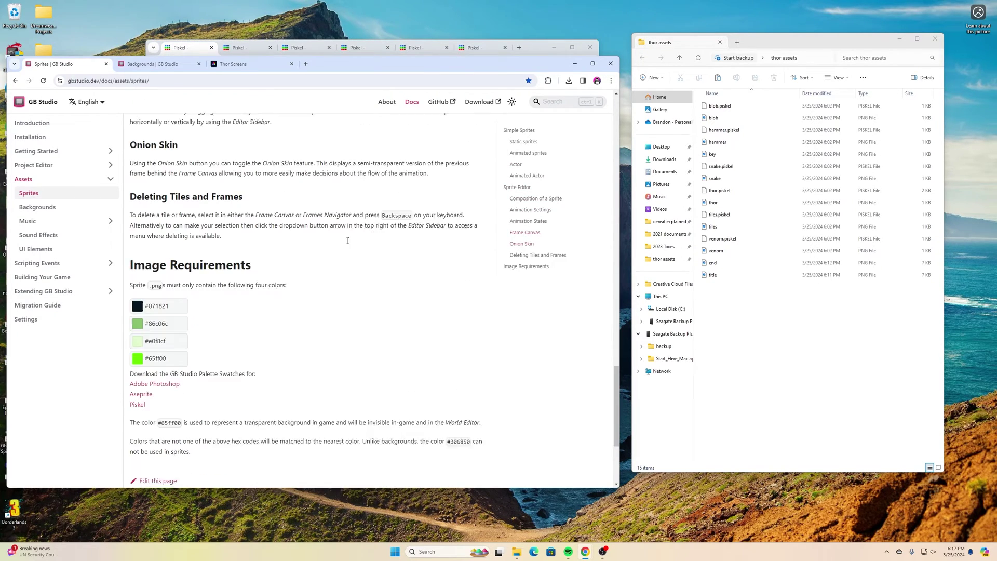
scroll(348, 241, down, 3)
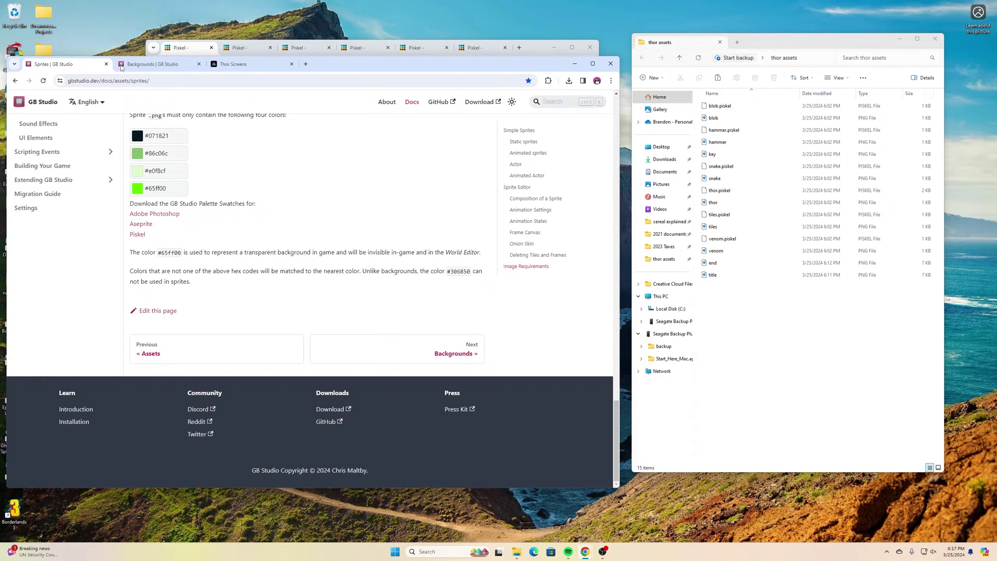
Show the GB Studio Backgrounds docs with its four colours (#071821, #306850, #86c06c, #e0f8cf) and size rules
click(145, 64)
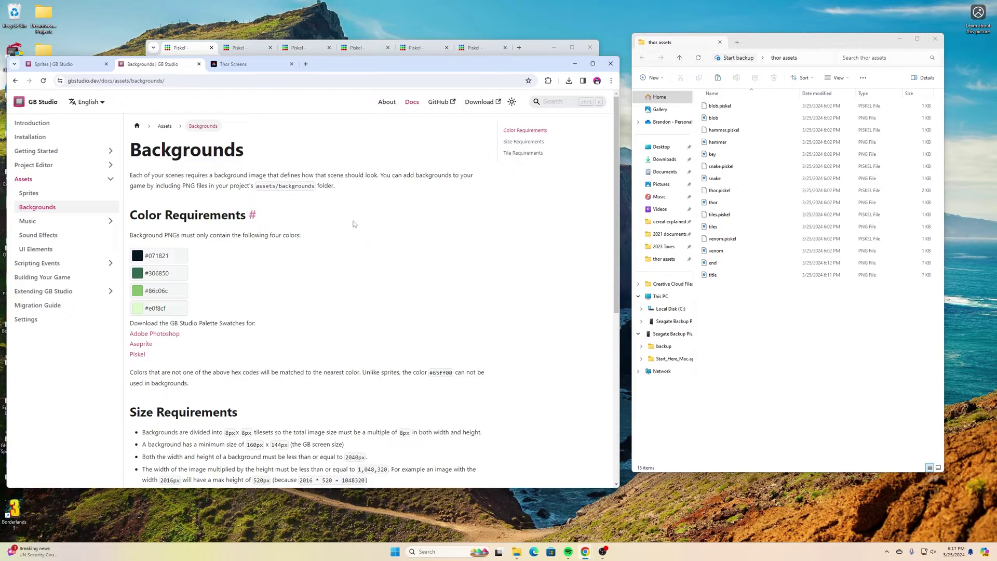
scroll(371, 233, down, 1)
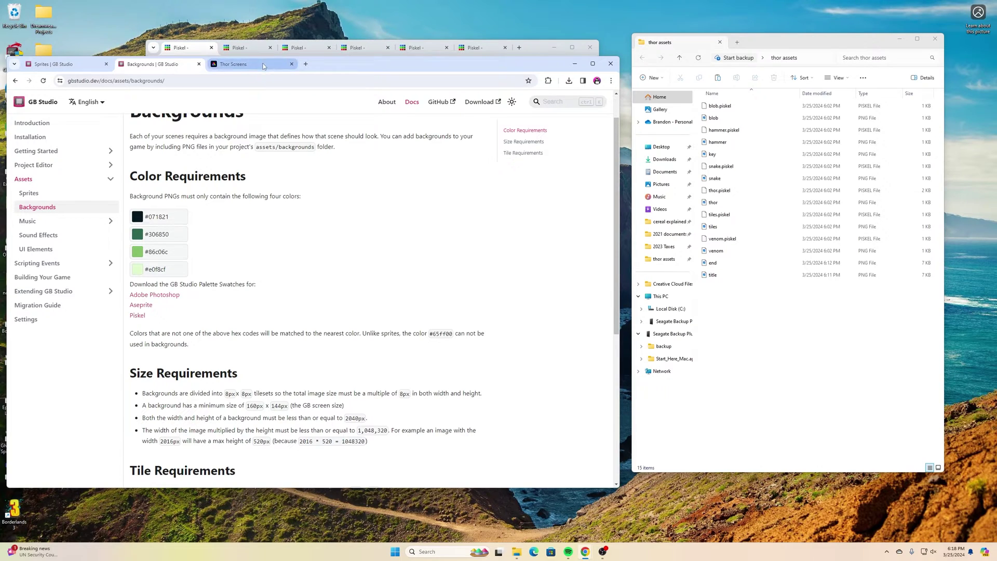
Show the Thor Screens design's 'Adventures of Thor' title screen with 'Press Start', after briefly revisiting Backgrounds
click(286, 64)
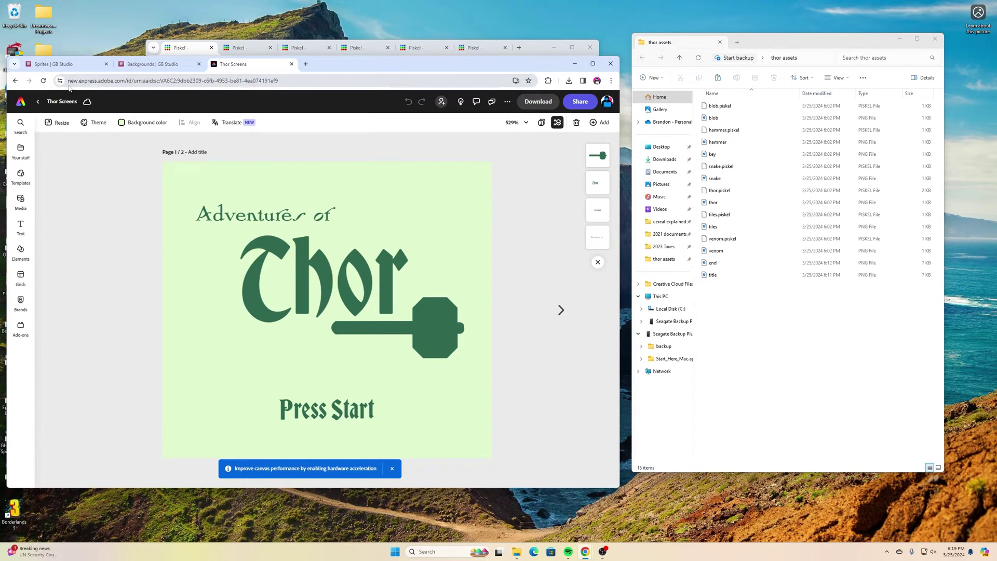
click(157, 65)
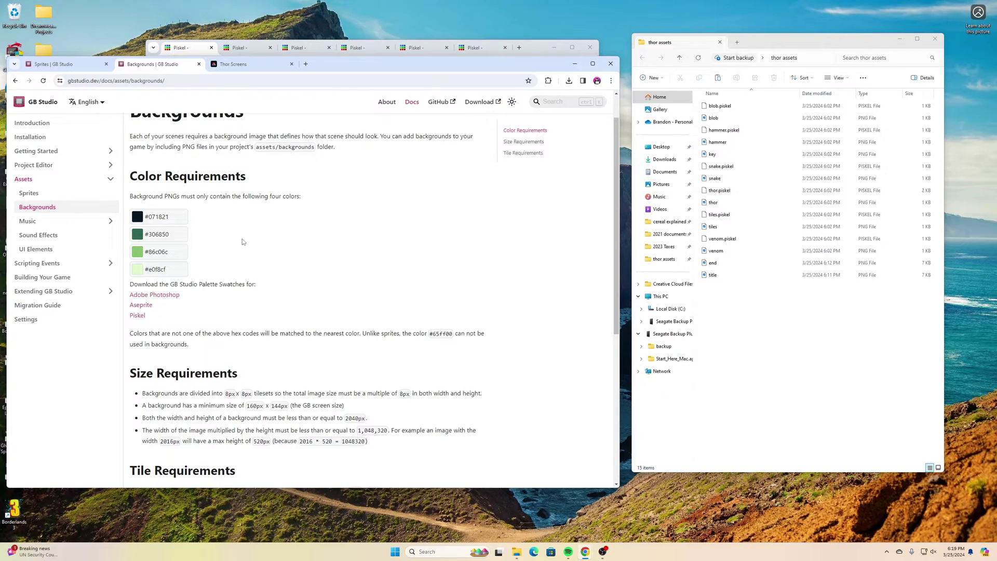
click(244, 66)
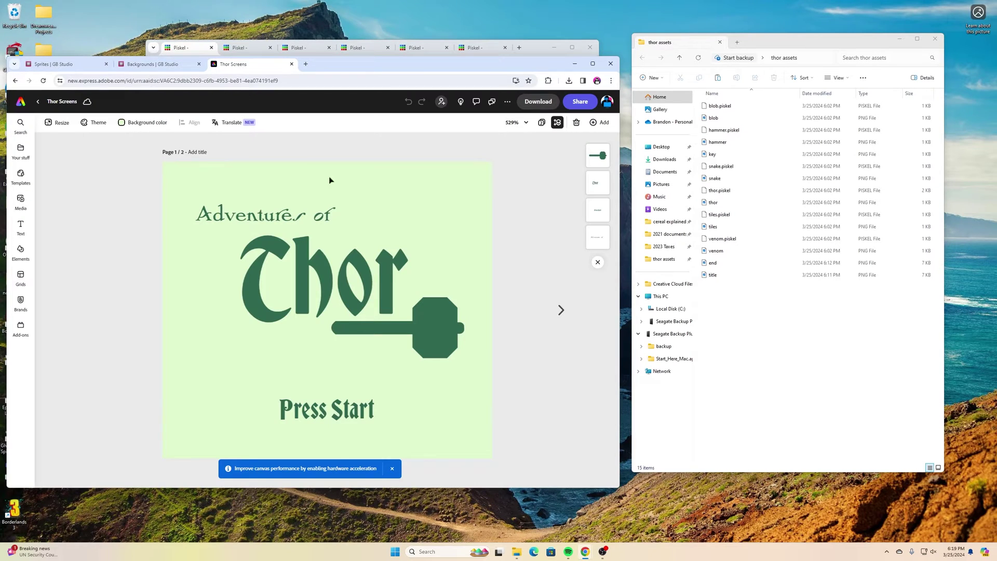
View the 'Game Over' screen on page 2, then bring forward Piskel's 16x16 thor sprite
click(560, 311)
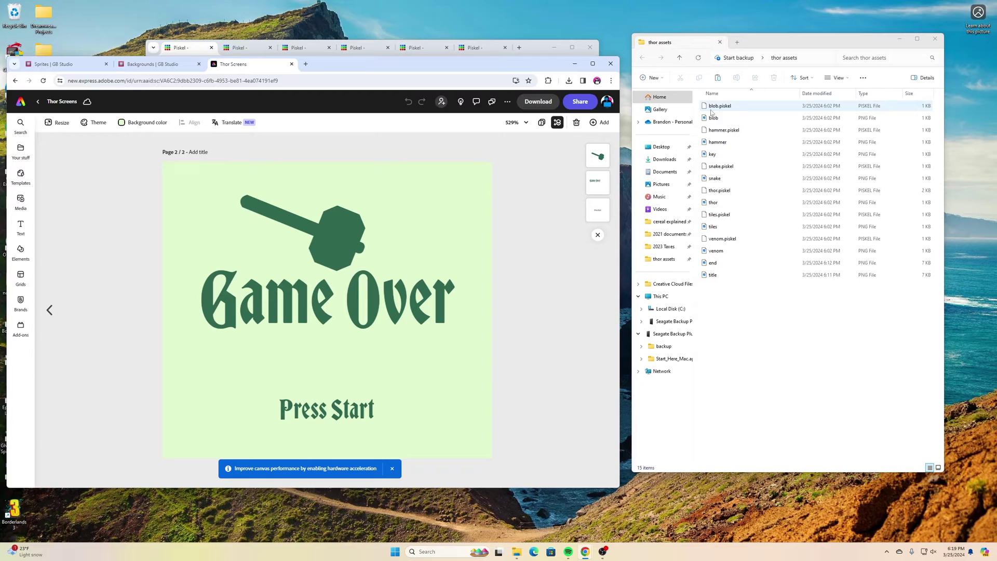
click(531, 52)
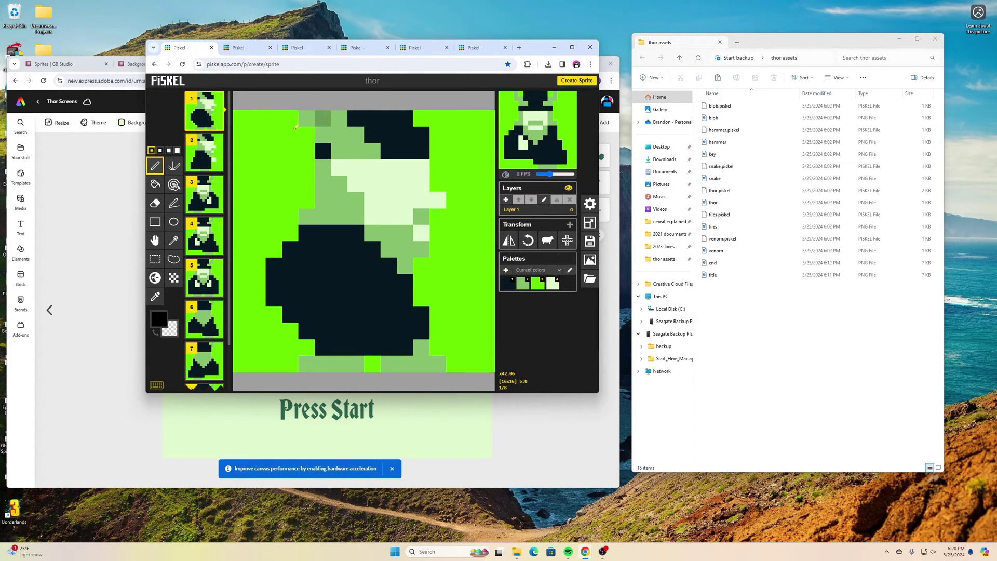
Preview thor frames 1 through 8 in order, comparing frames 1 and 2 first
click(206, 154)
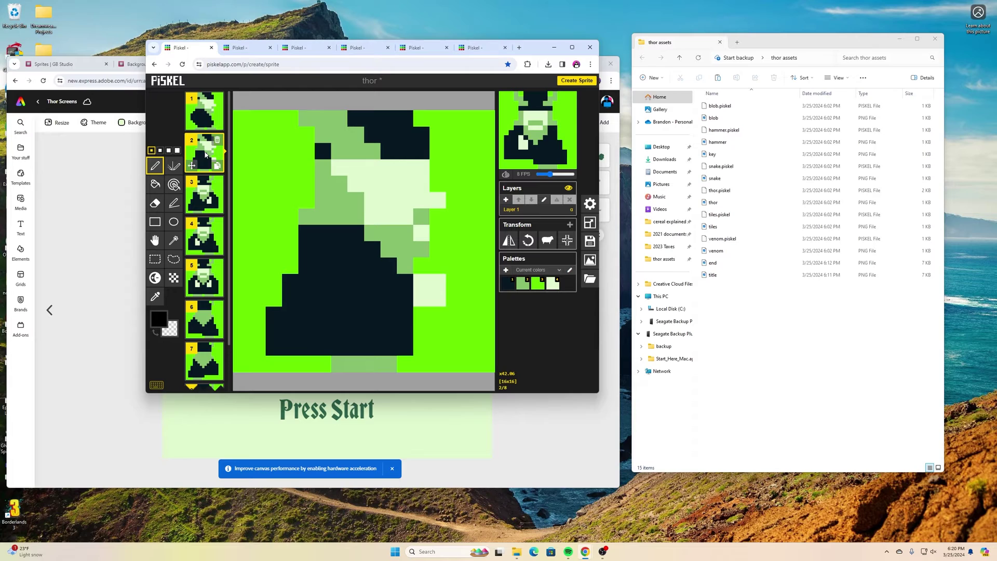
click(206, 122)
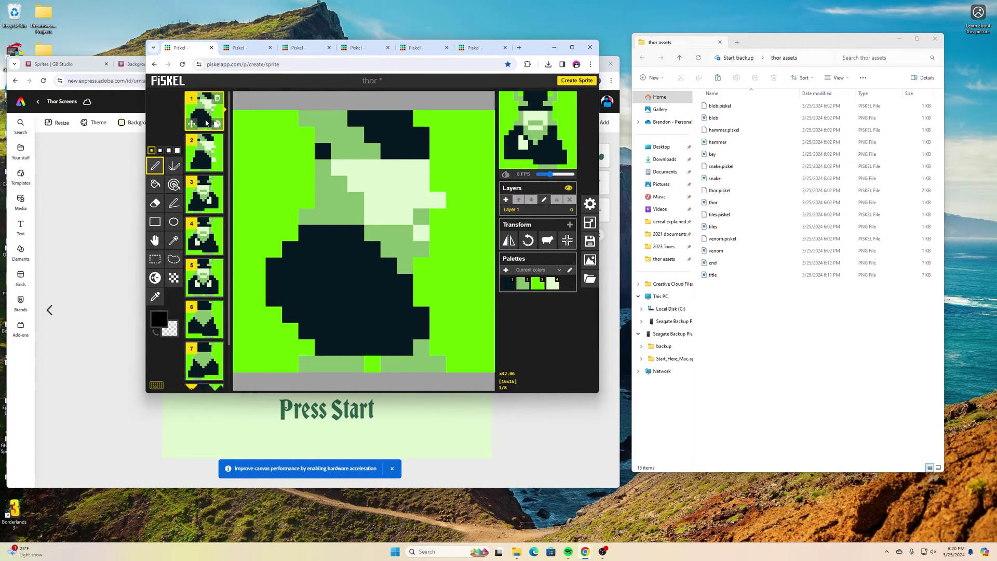
click(206, 151)
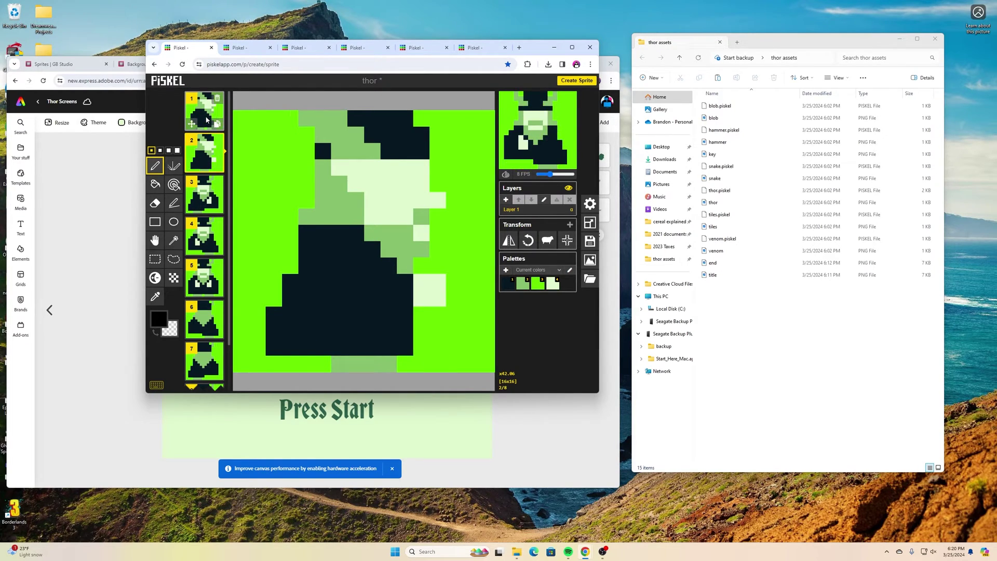
click(208, 121)
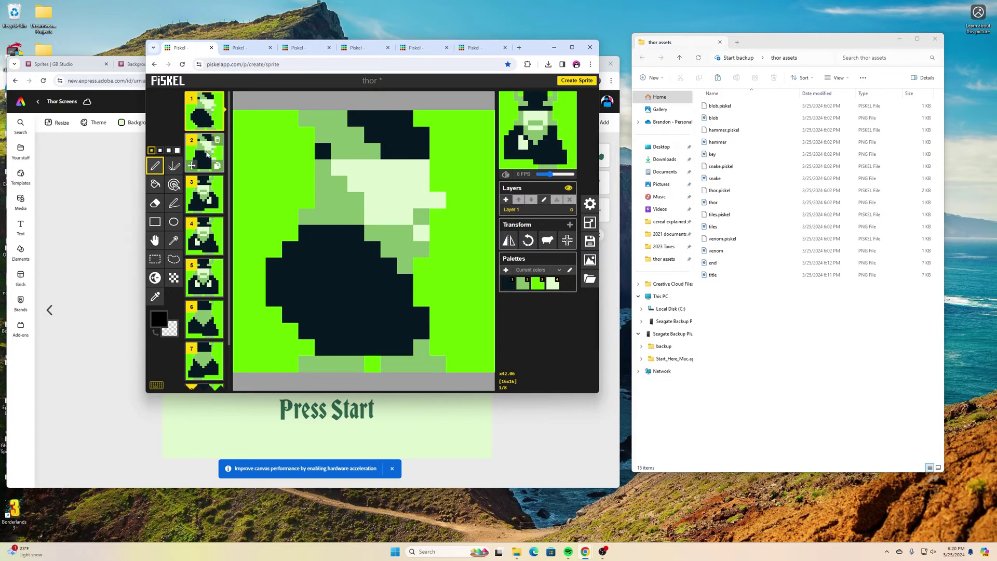
click(207, 154)
click(204, 210)
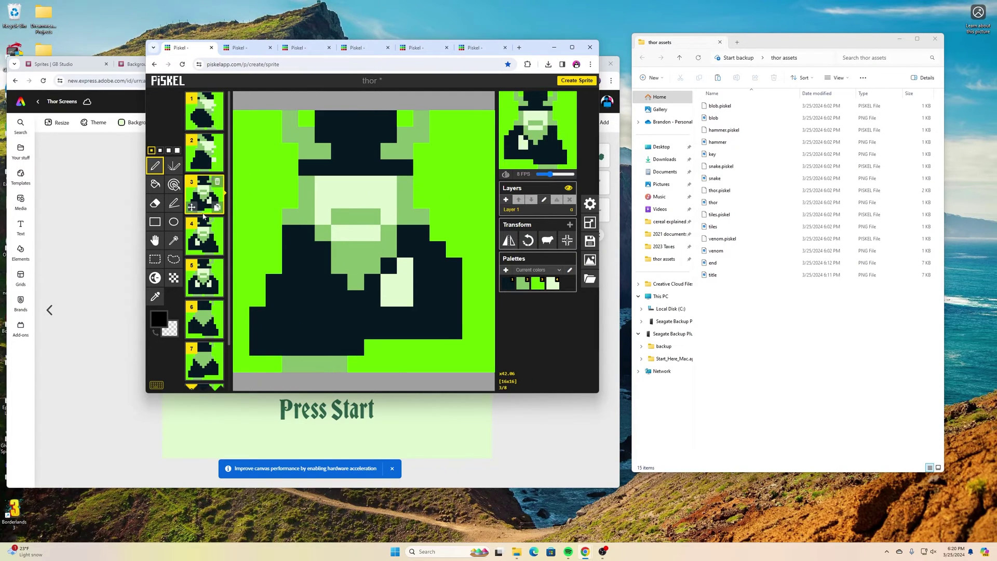
click(208, 236)
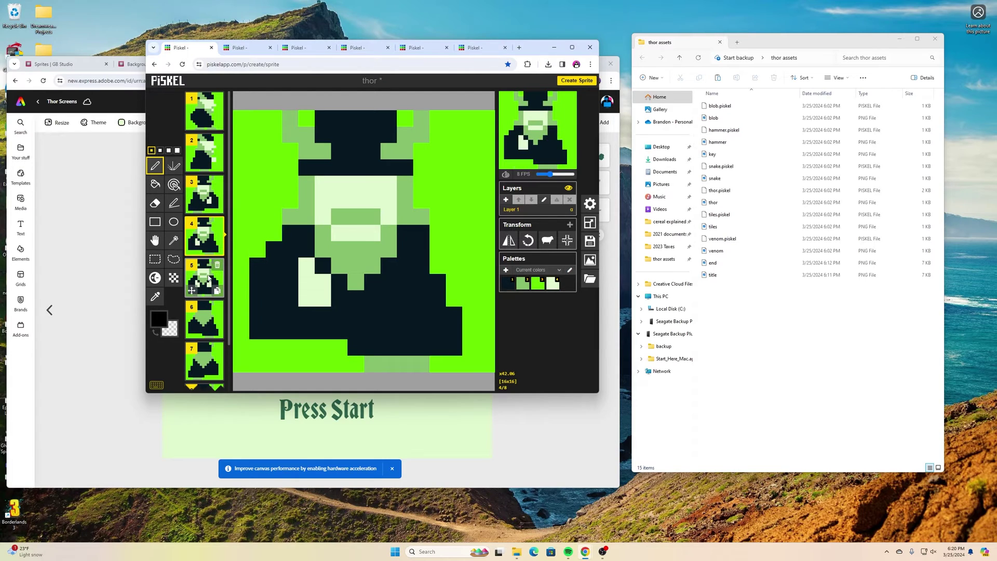
click(210, 278)
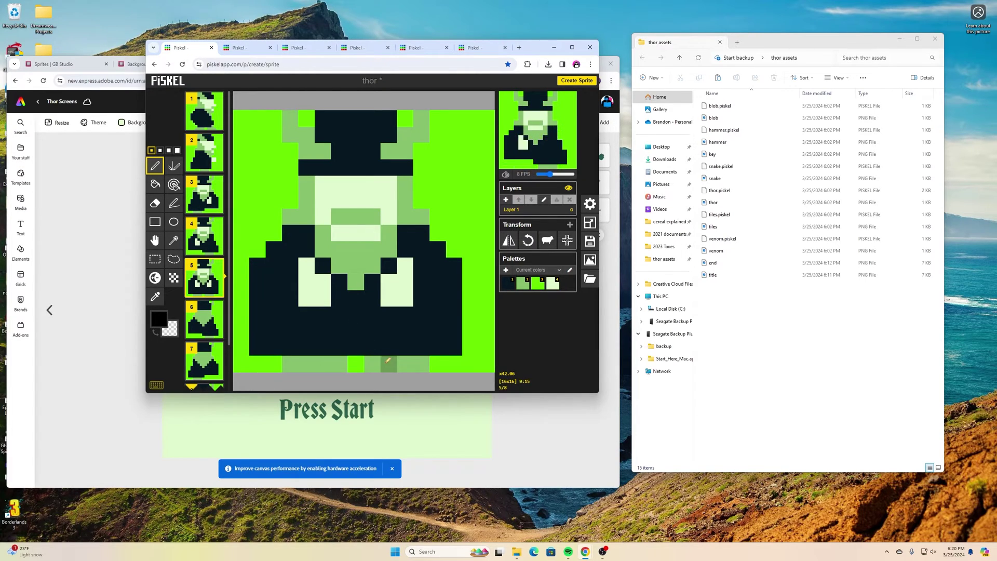
click(204, 324)
scroll(204, 325, down, 1)
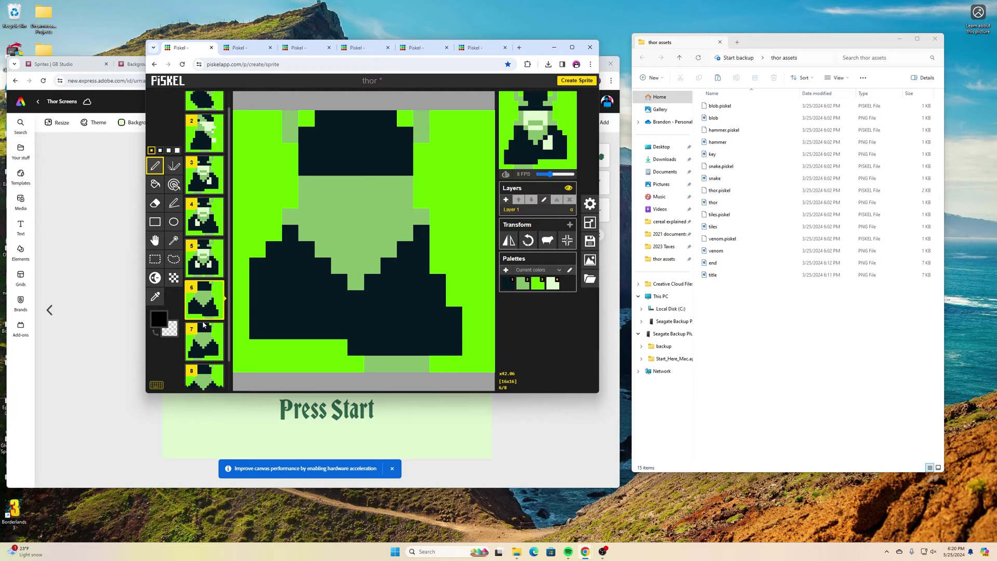
click(206, 326)
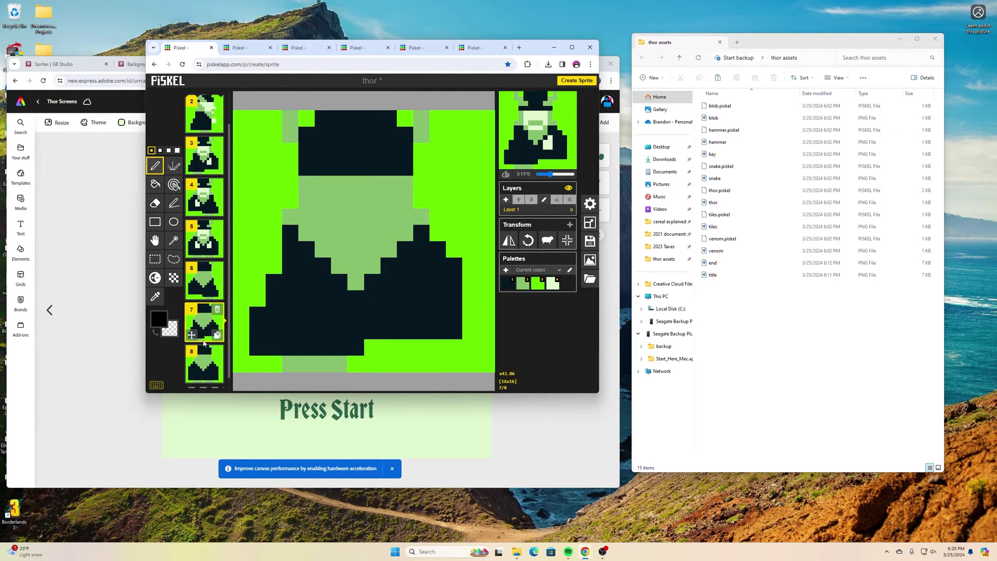
click(207, 368)
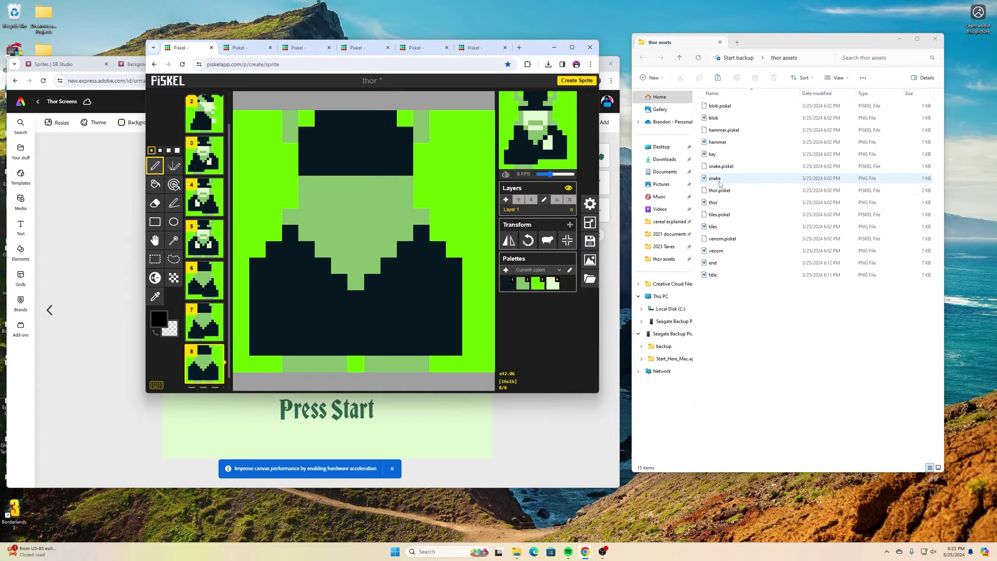
double_click(715, 203)
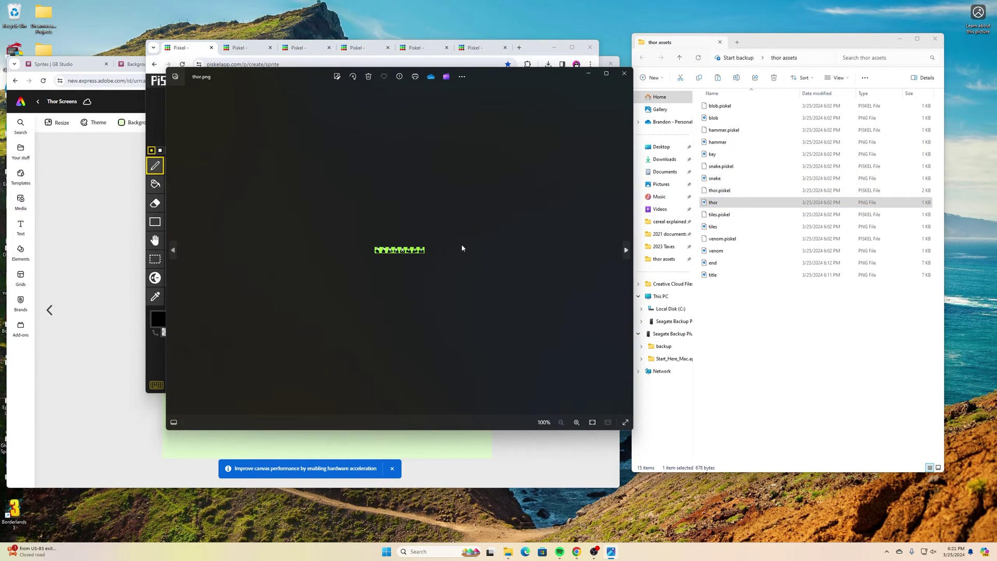
scroll(390, 254, up, 8)
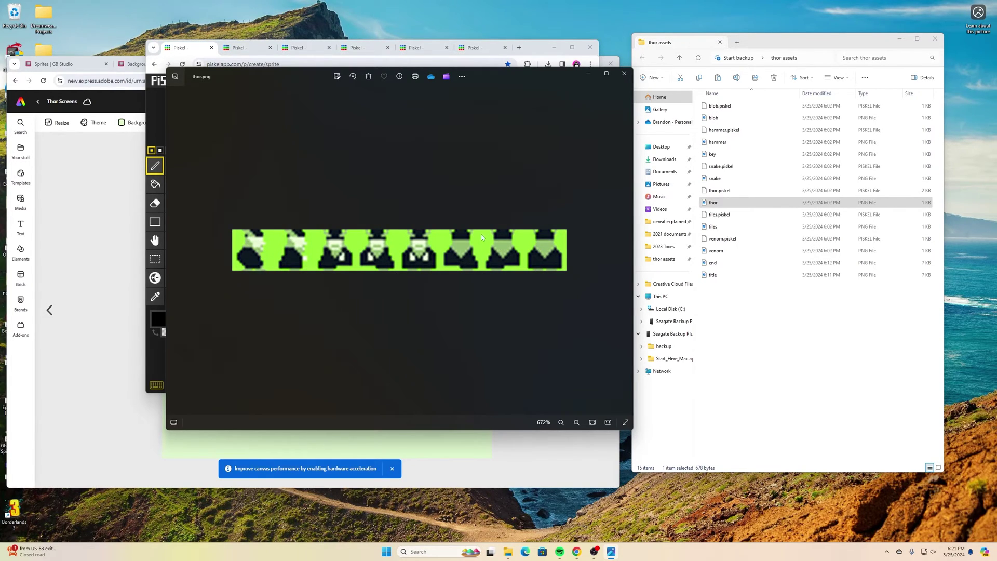
scroll(482, 238, down, 8)
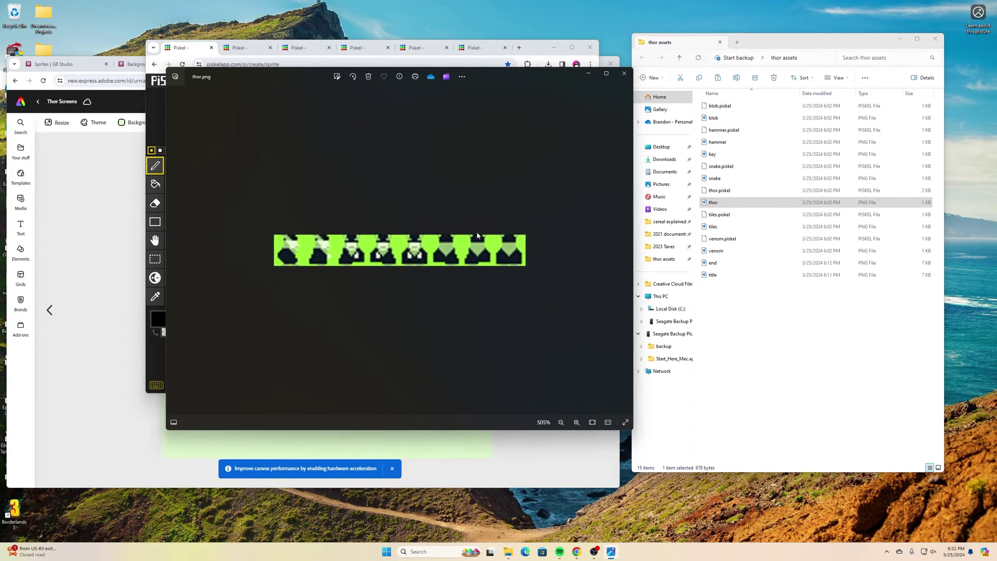
click(624, 73)
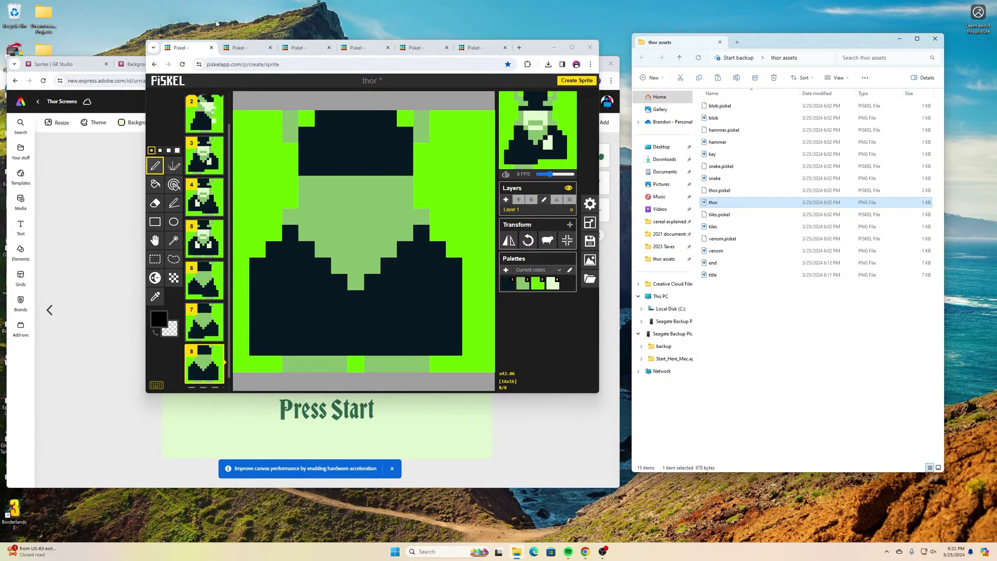
Switch through the hammer, blob, snake and venom sprite tabs in Piskel
click(241, 46)
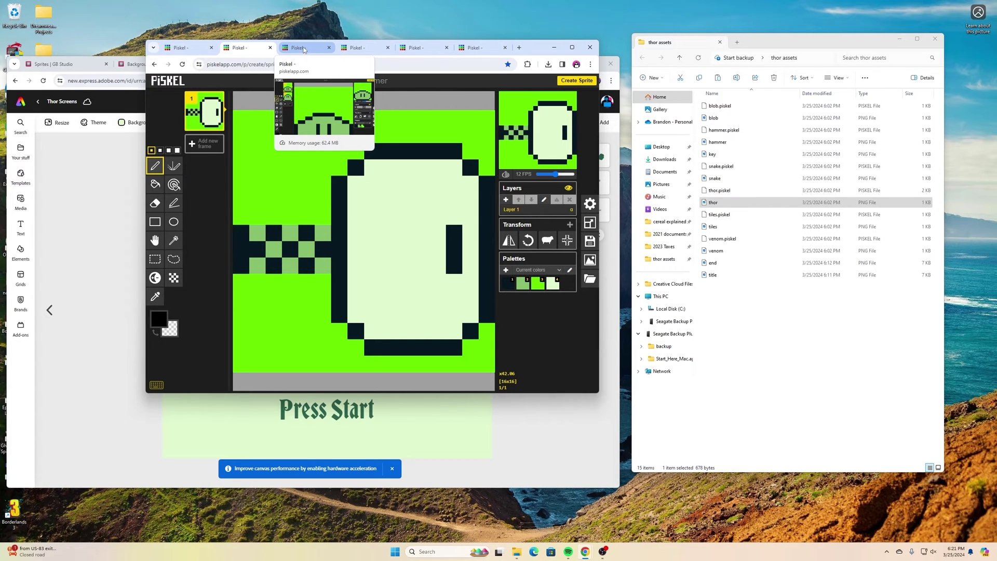
click(304, 50)
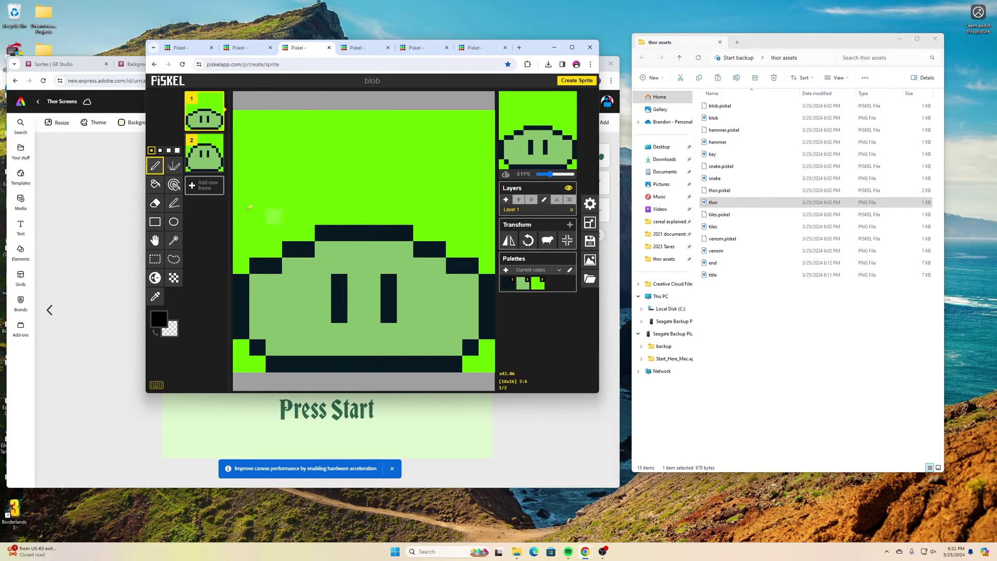
mouse_move(512, 152)
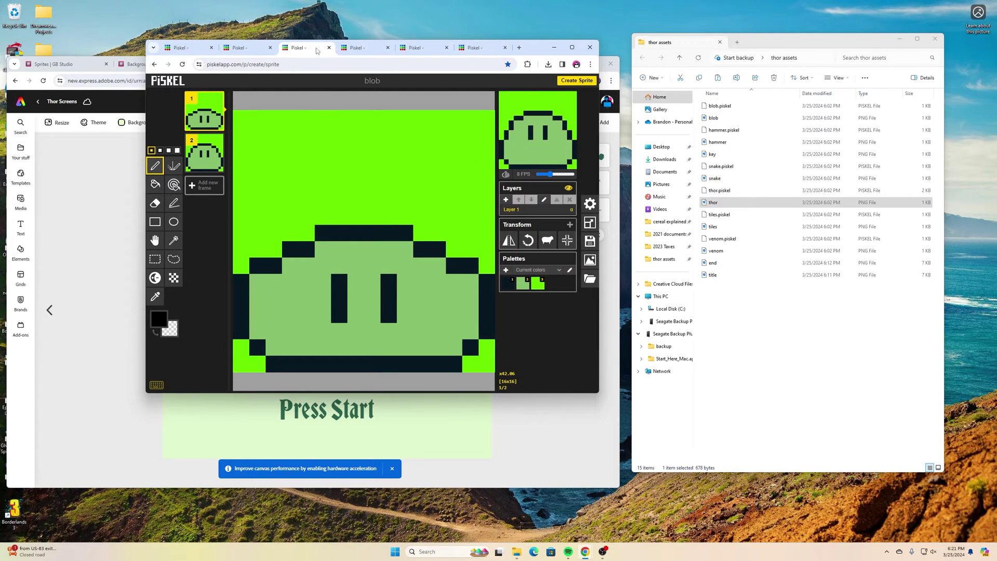
mouse_move(210, 139)
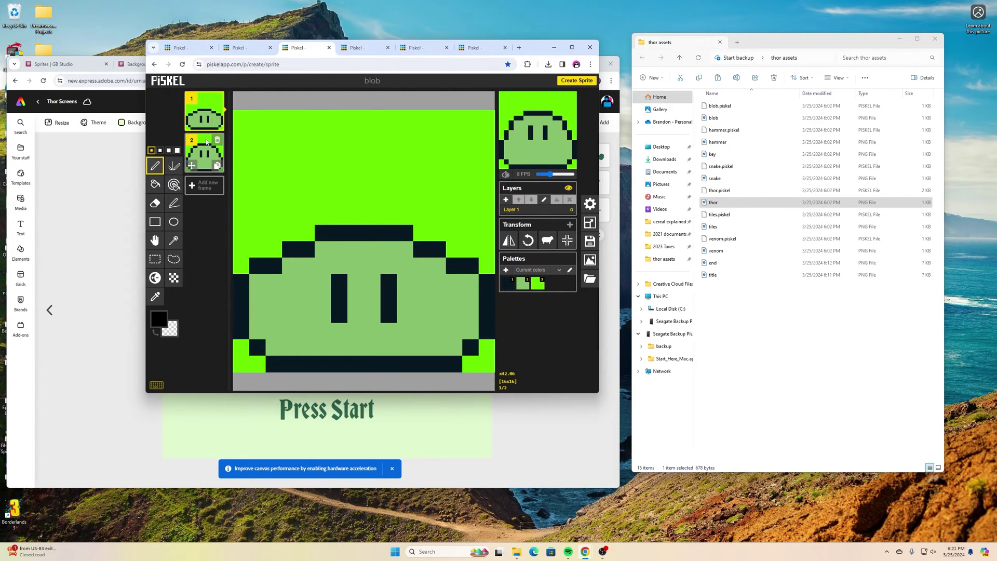
click(358, 47)
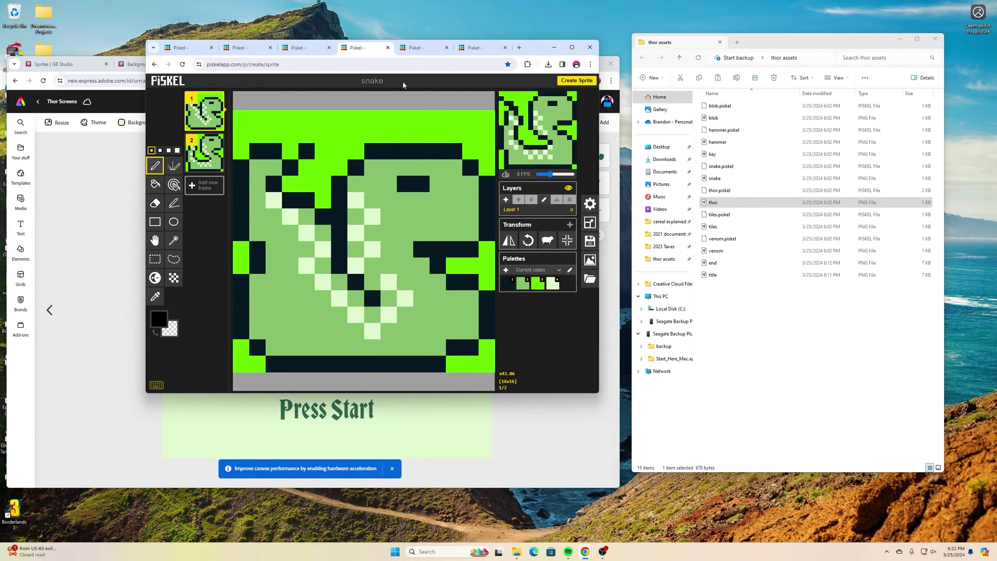
click(419, 50)
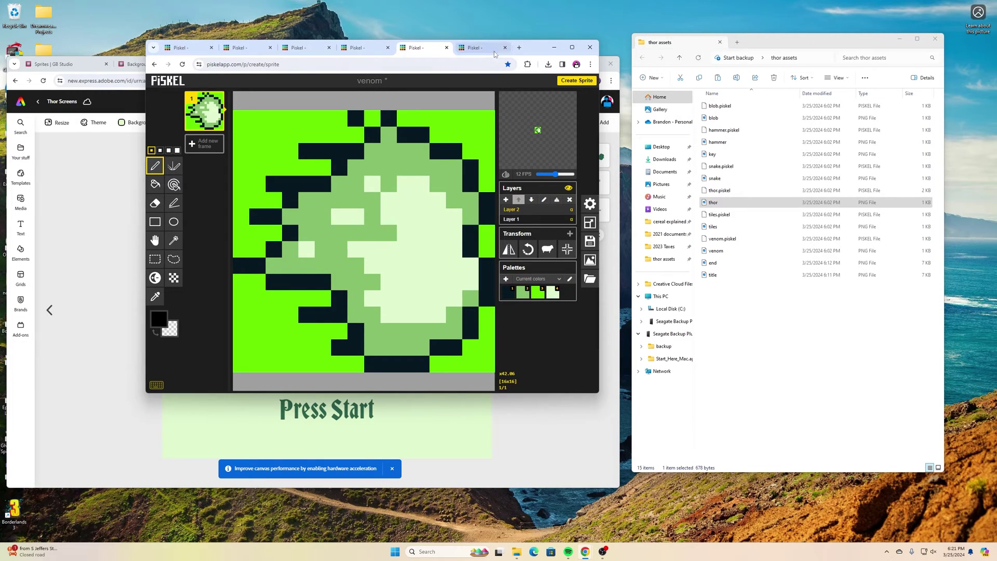
Open the tiles sprite sheet and select its blank first tile
click(477, 49)
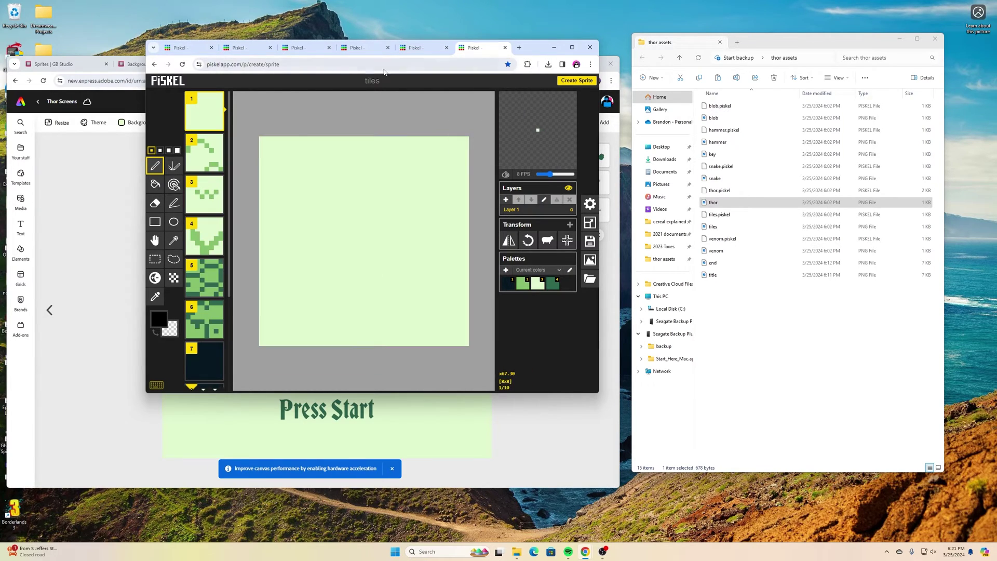
mouse_move(200, 99)
mouse_move(258, 55)
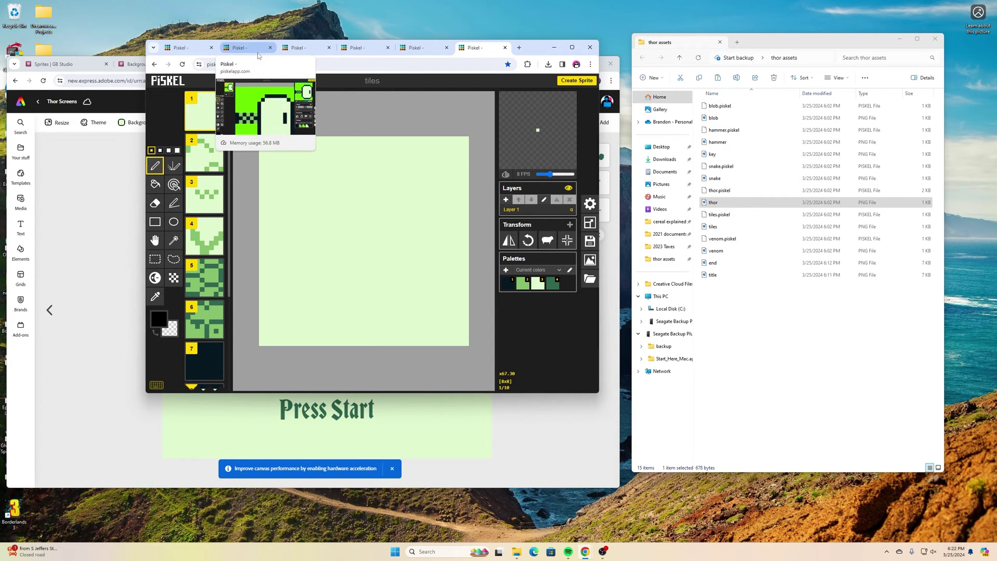
click(207, 115)
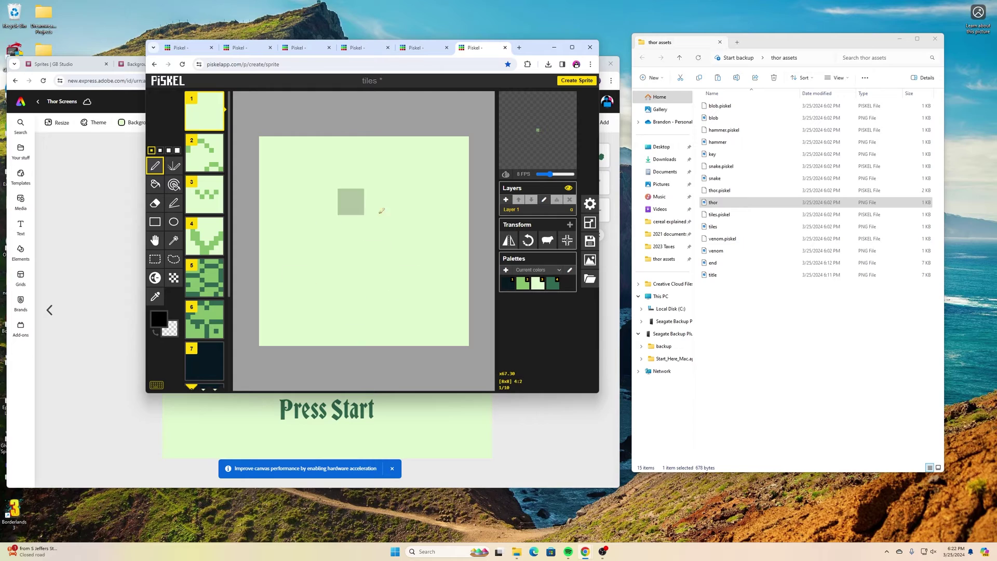
Preview tiles 2 through 5, including the checkered third and V-shaped fourth tiles
click(203, 156)
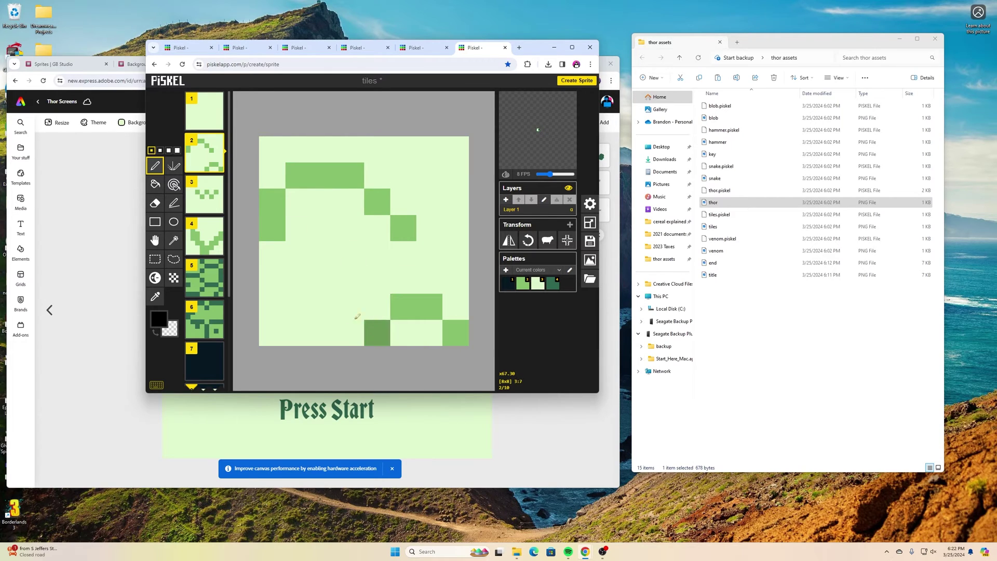
mouse_move(222, 249)
click(207, 202)
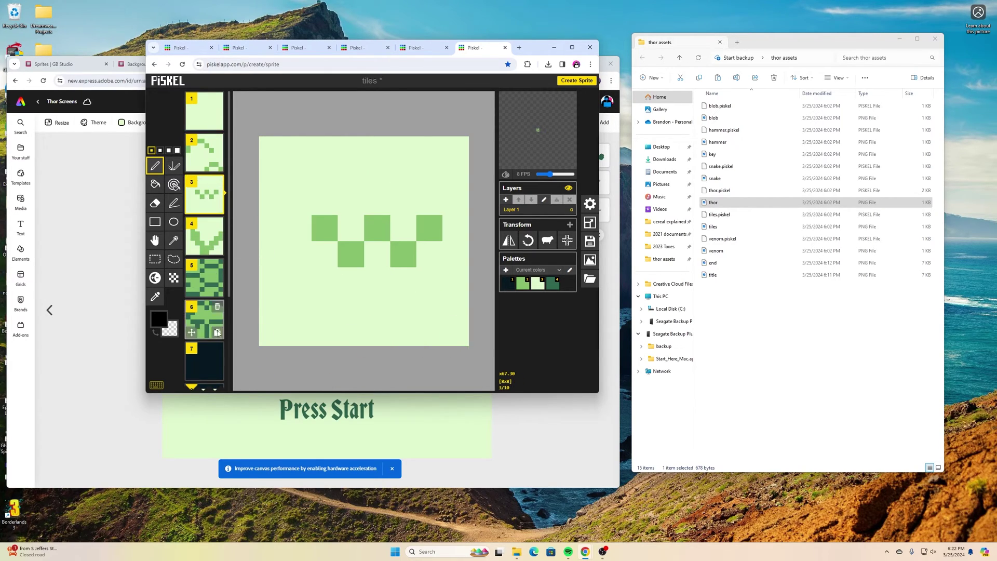
click(205, 236)
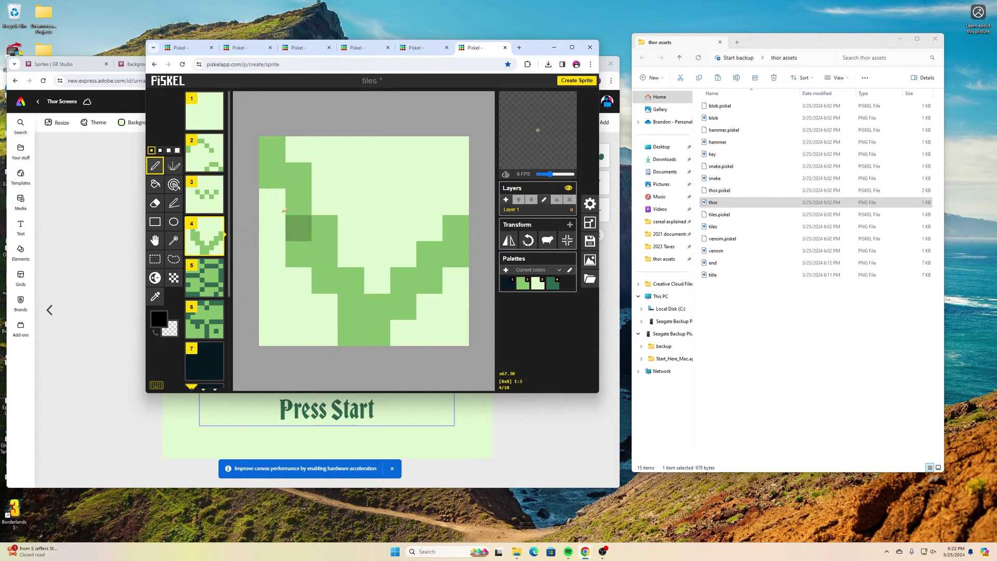
mouse_move(214, 289)
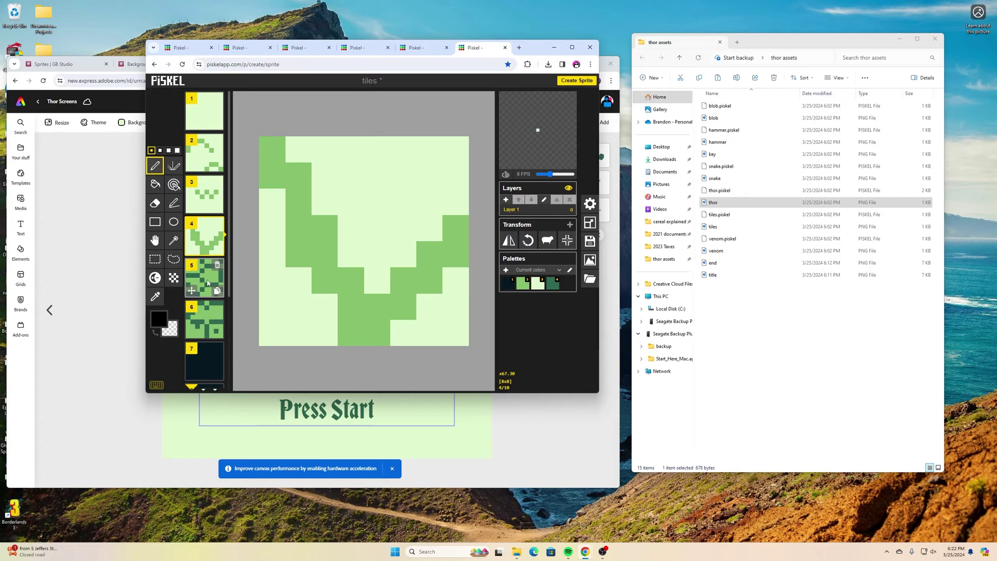
click(209, 281)
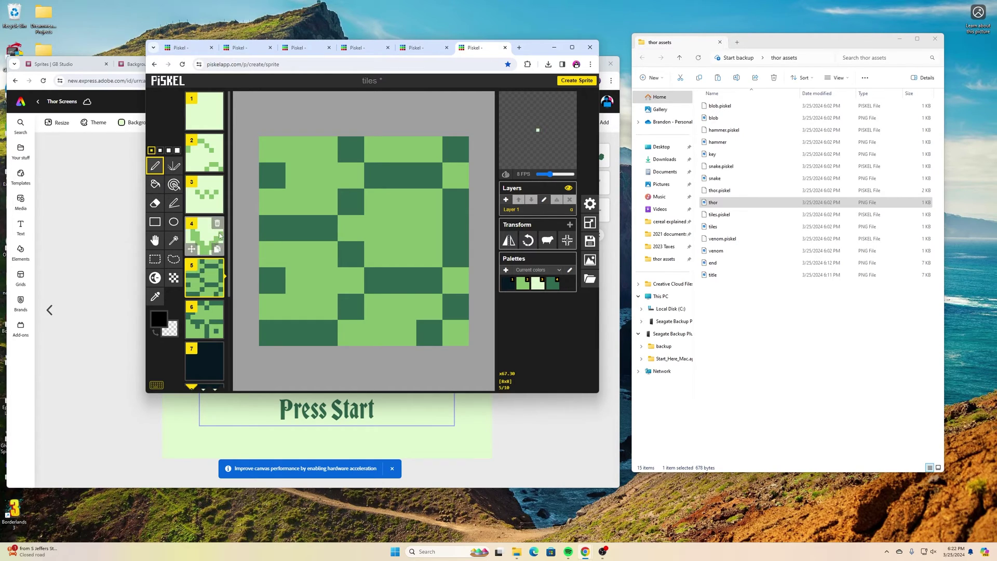
On the sixth tile, paint two cells dark green with the pen
click(210, 321)
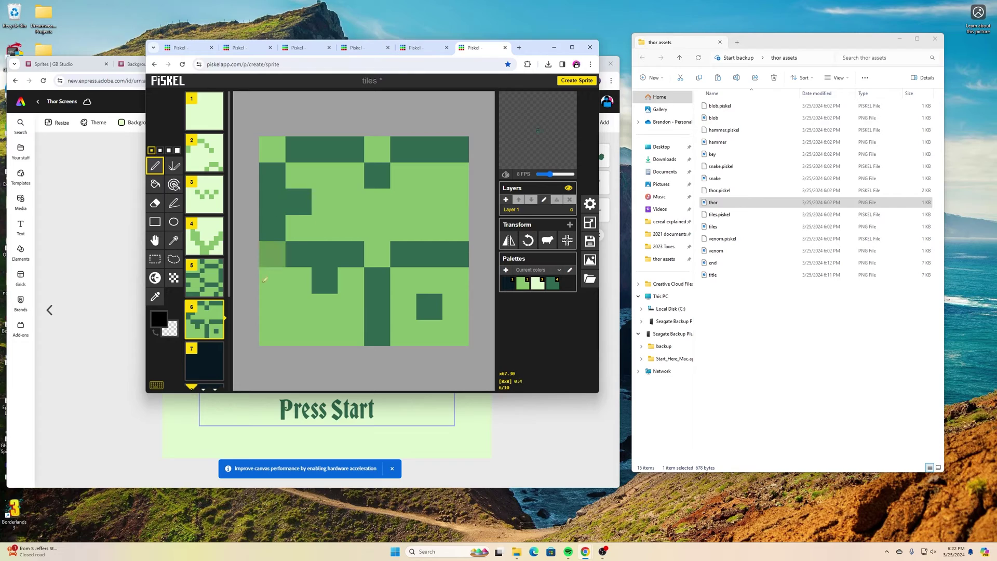
click(322, 287)
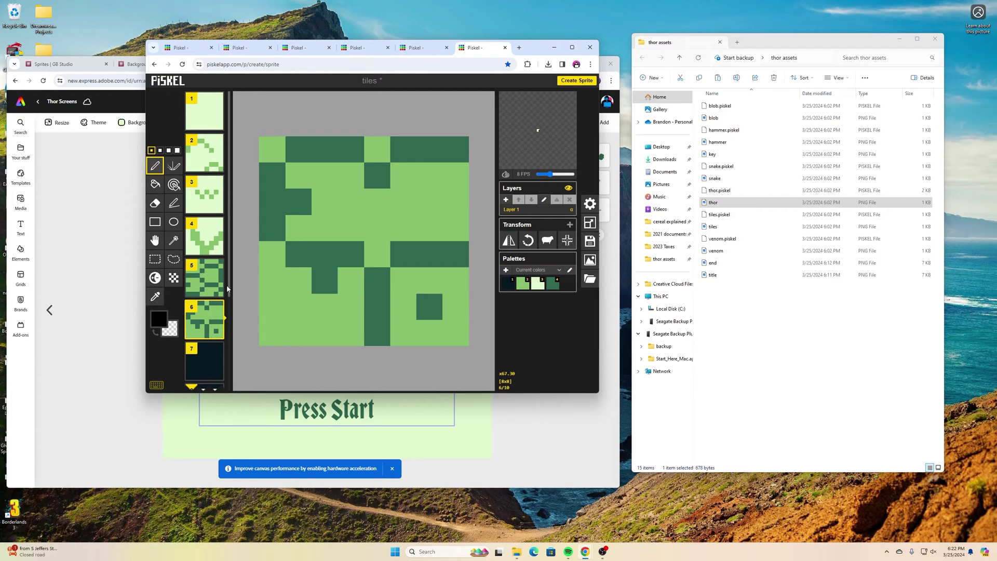
click(373, 169)
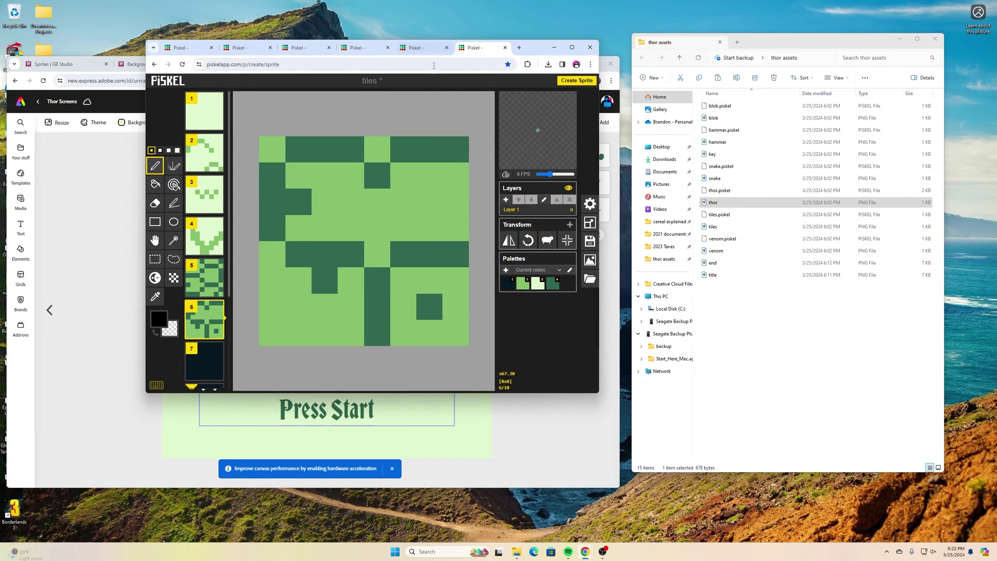
Review tiles 7, 8 and 9, flipping between the eighth and ninth tiles
click(206, 365)
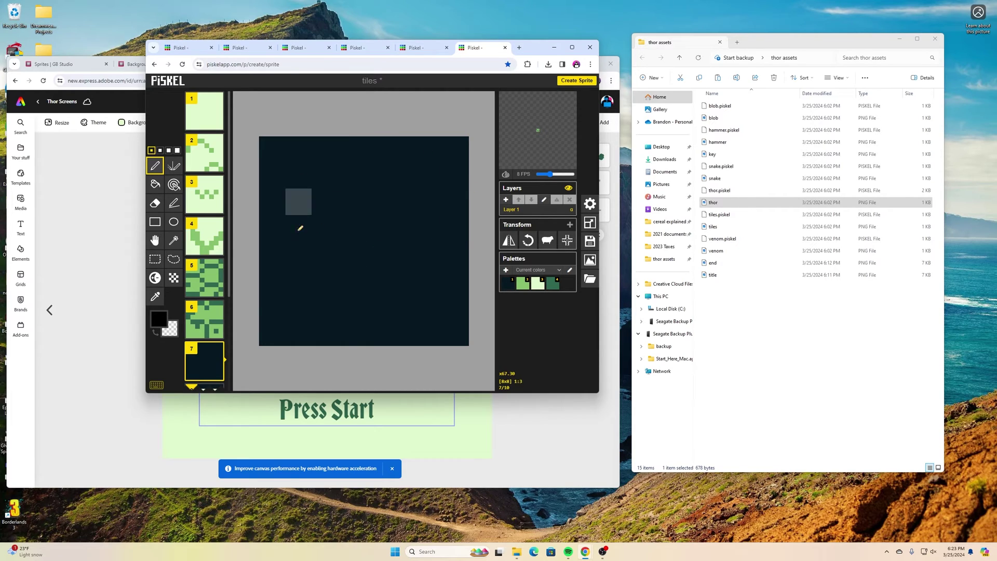
mouse_move(205, 239)
scroll(204, 236, down, 2)
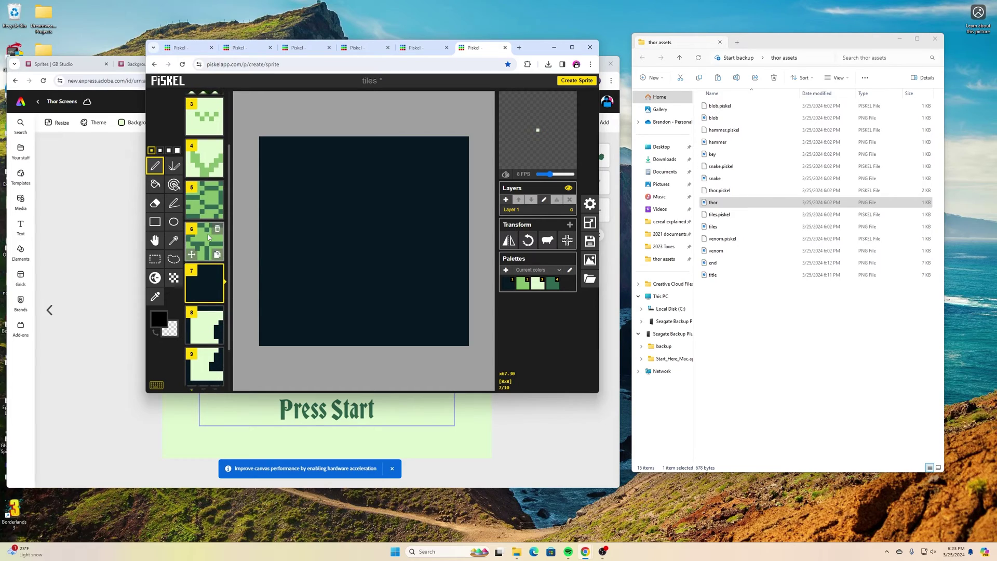
click(208, 321)
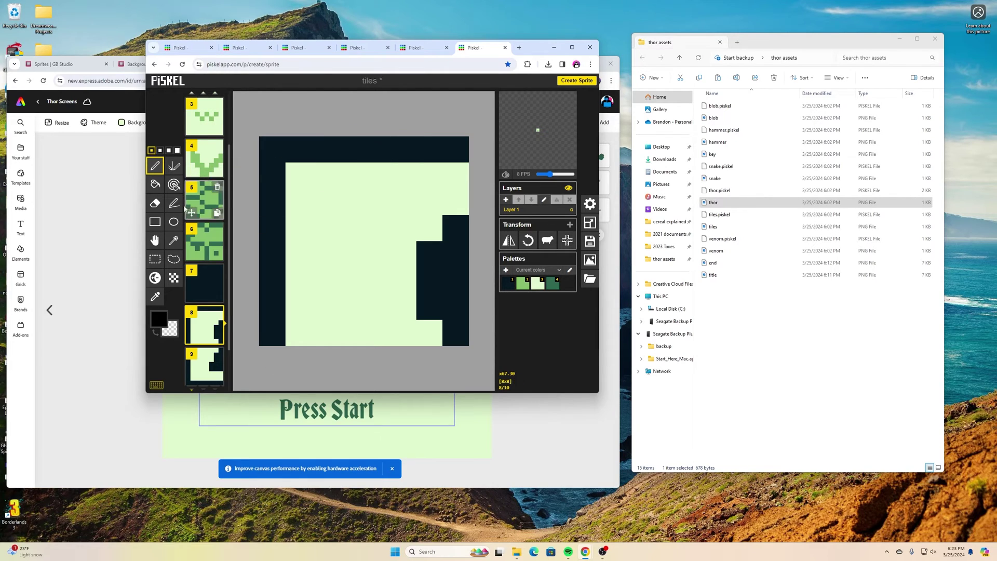
mouse_move(192, 372)
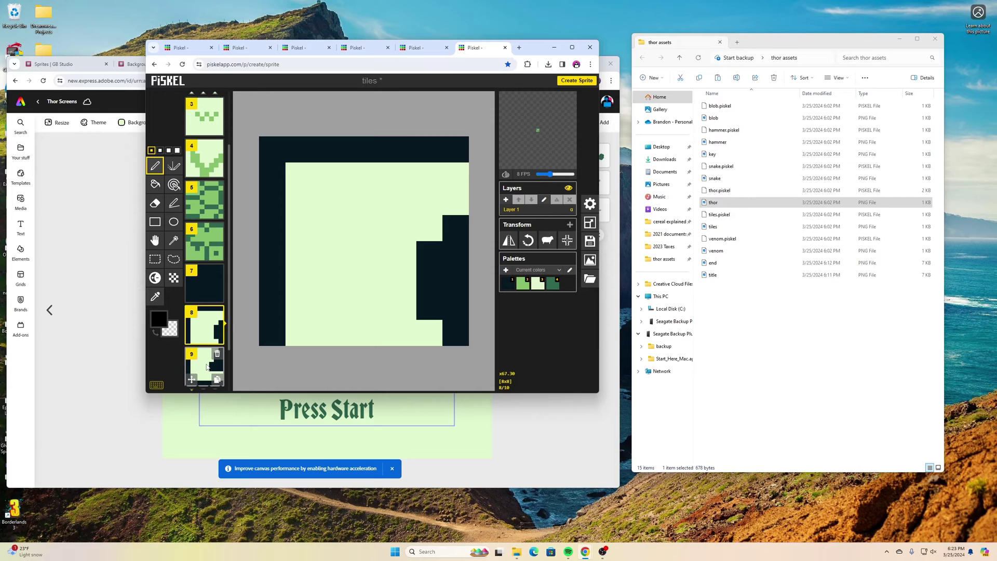
click(207, 367)
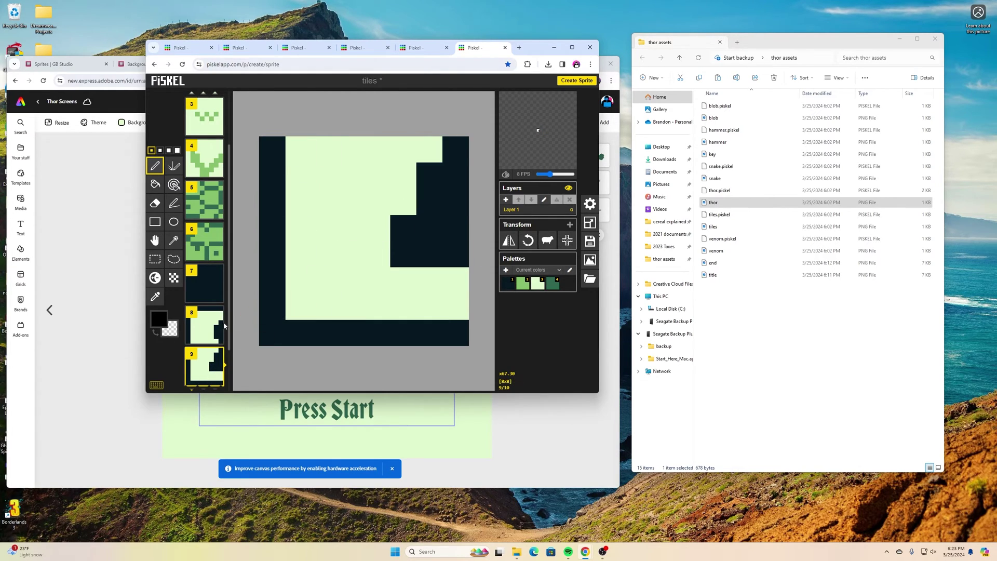
mouse_move(205, 335)
click(207, 327)
click(206, 351)
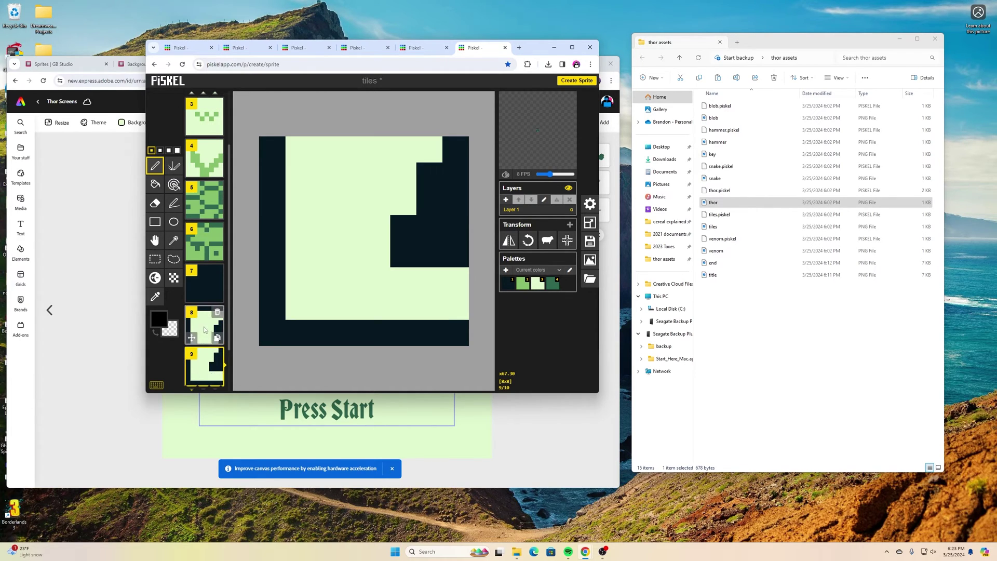
click(207, 330)
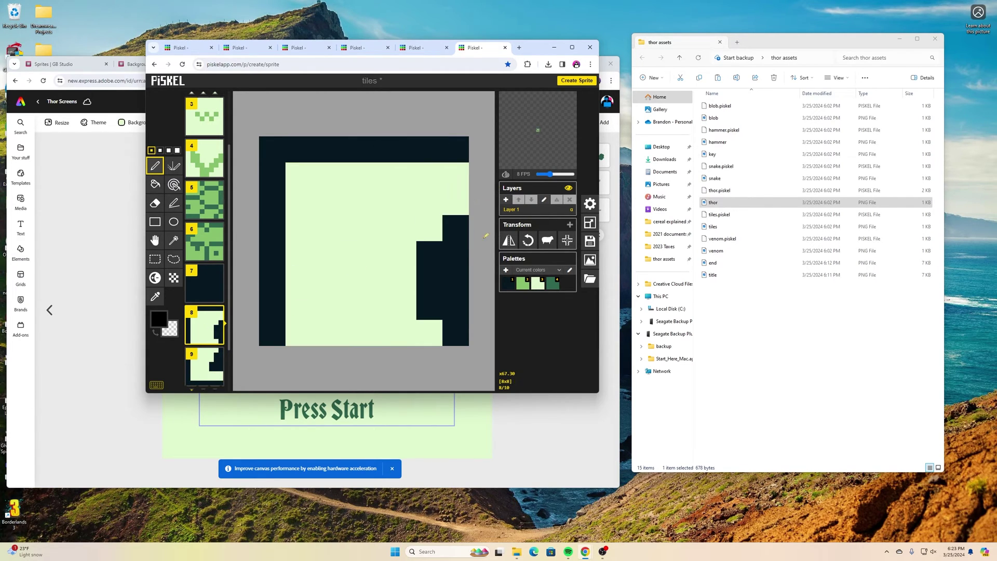
click(211, 364)
scroll(207, 353, down, 2)
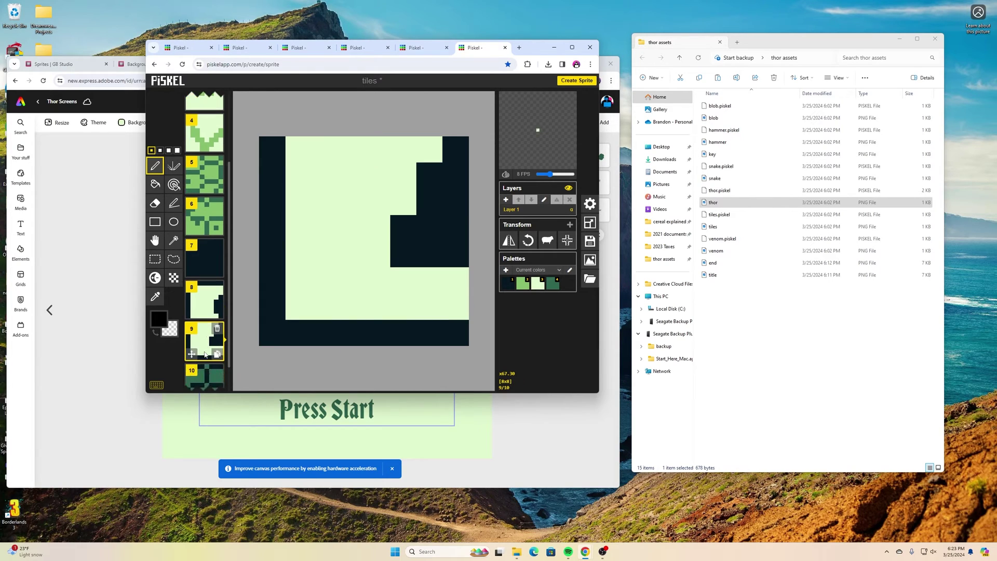
Show the tenth tile, a green tile crossed by dark bars forming a grid
click(209, 349)
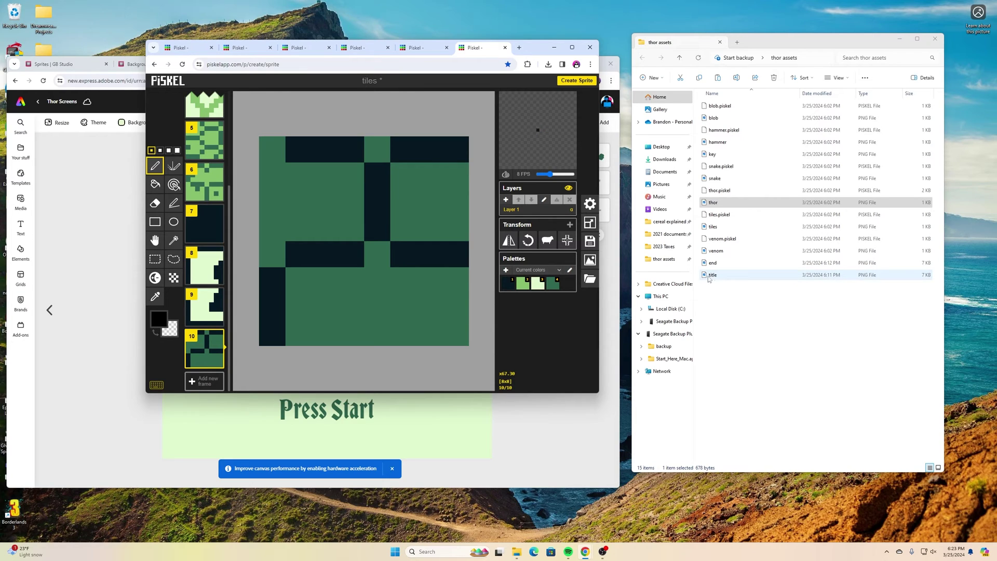
click(715, 227)
double_click(714, 226)
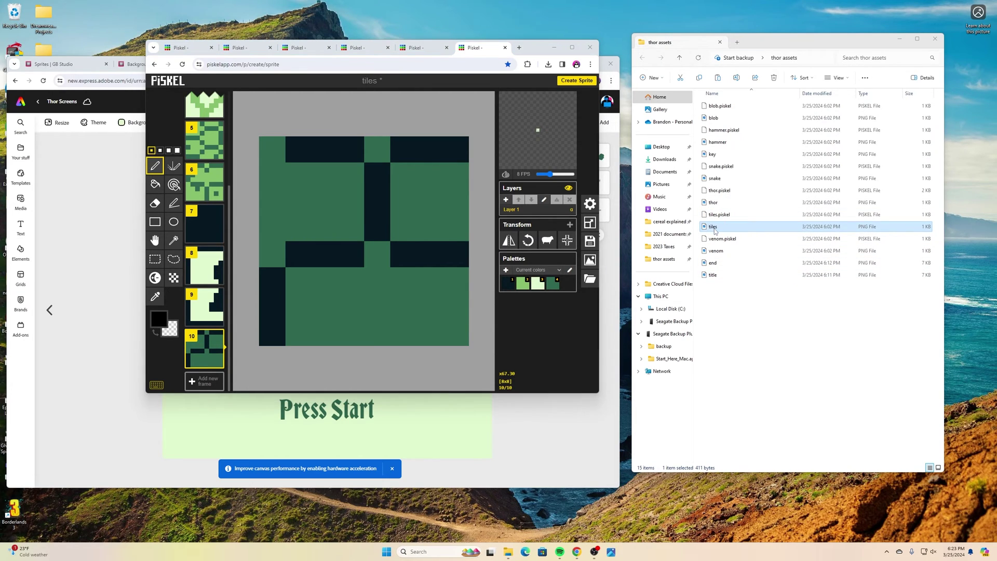
scroll(417, 267, up, 6)
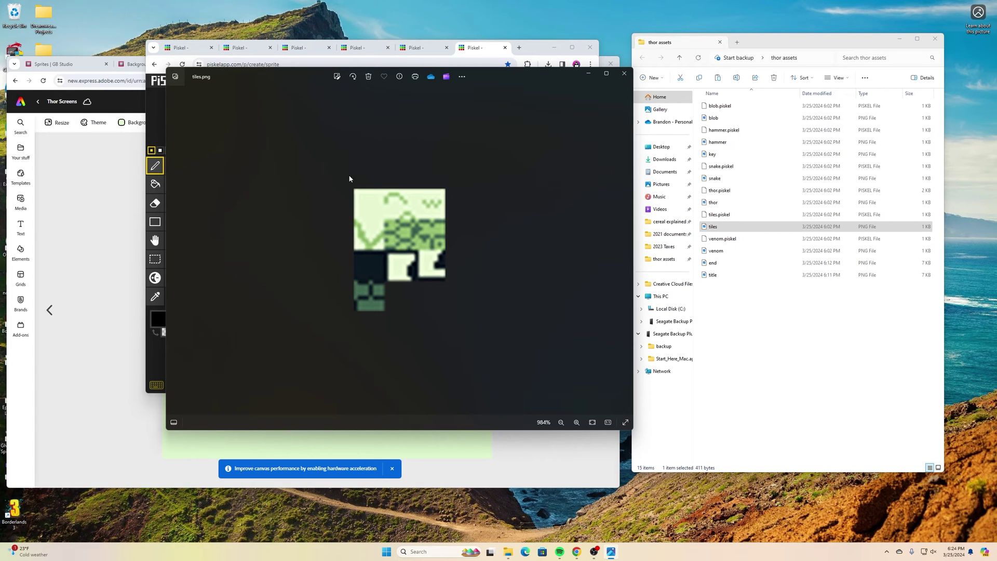
click(624, 74)
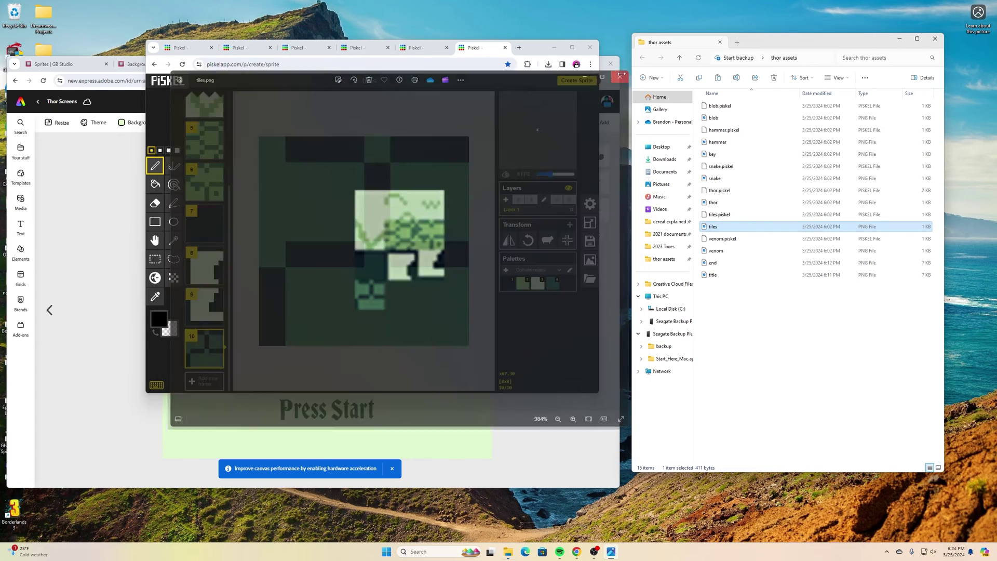